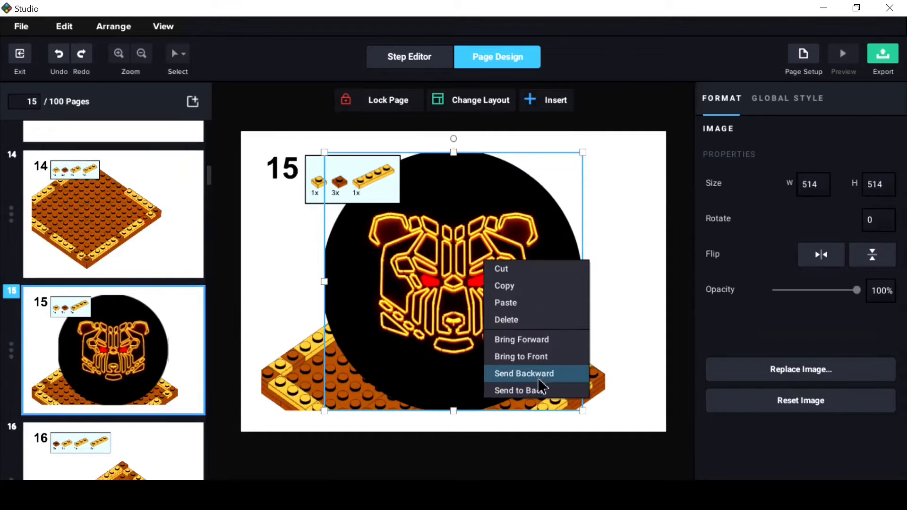
Send the bear image on page 15 behind the other page items and set its opacity to 5%.
click(537, 389)
double_click(891, 291)
text(5)
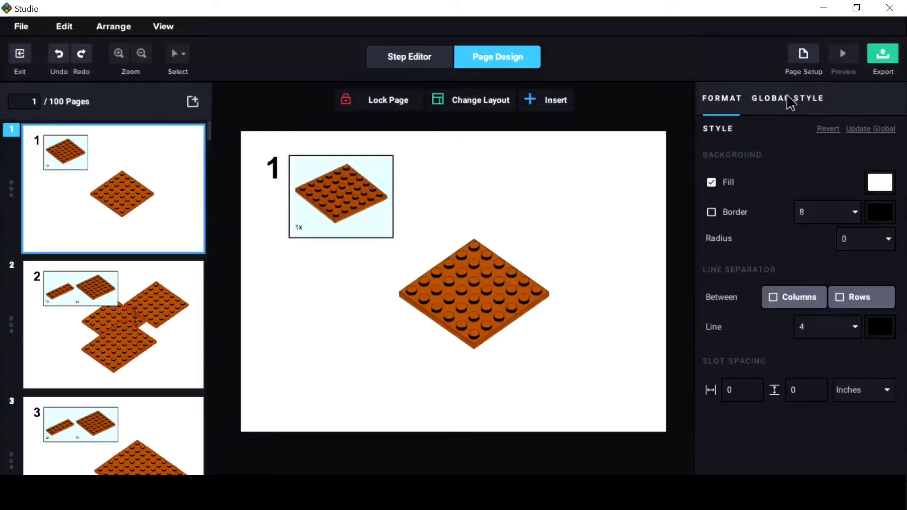
Set the global page background fill to pink with hex code FE8DFF and select that hex code.
click(788, 99)
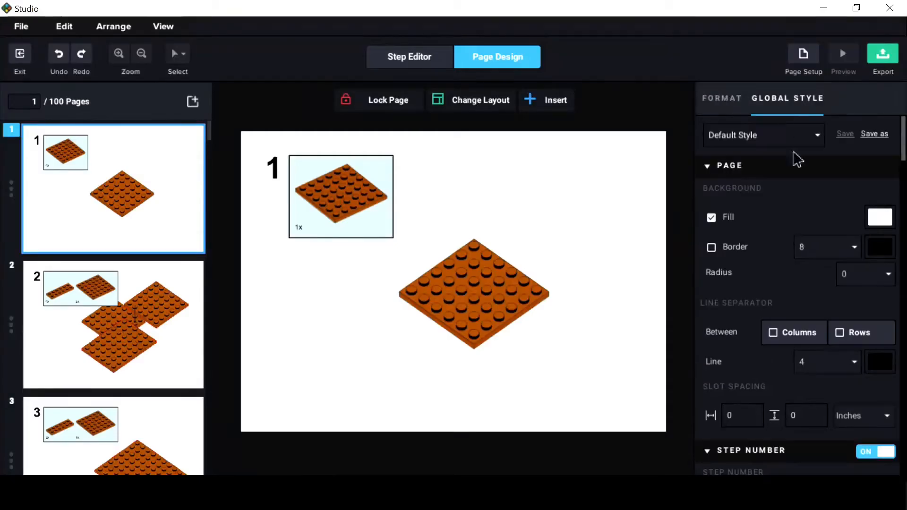
click(881, 225)
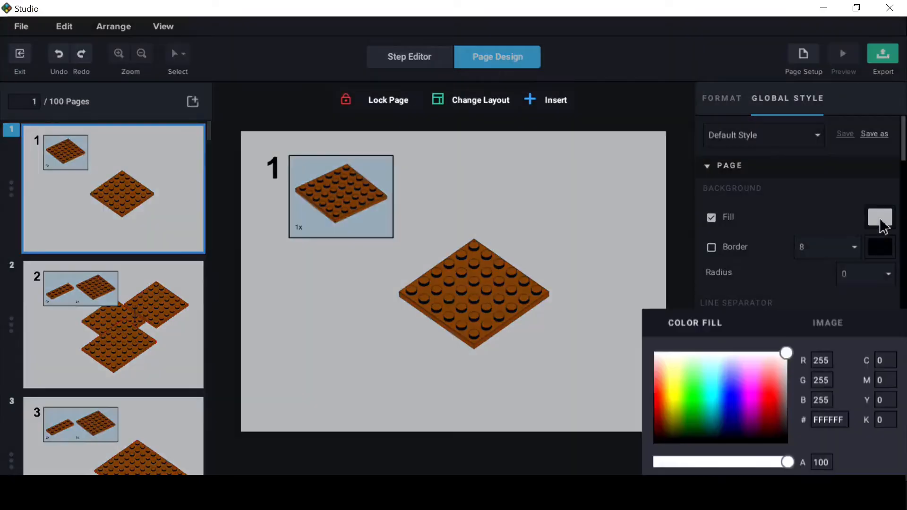
click(750, 371)
click(748, 372)
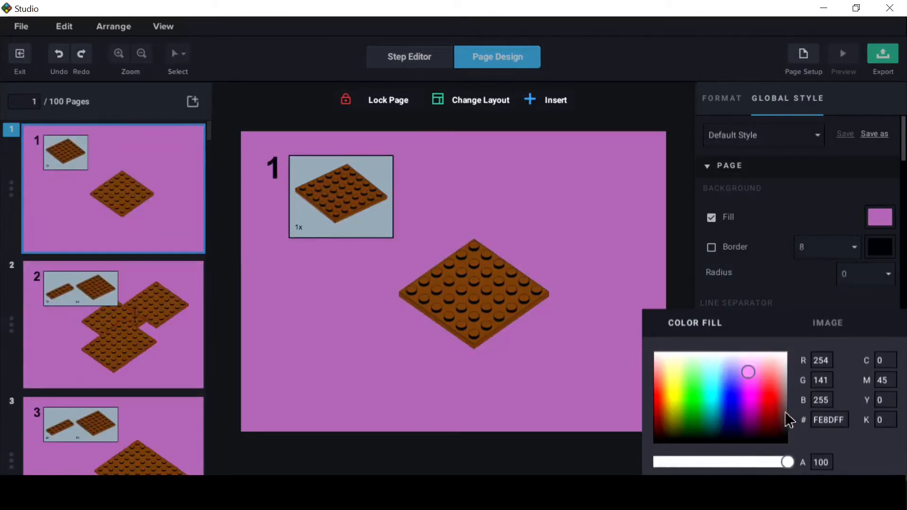
click(796, 287)
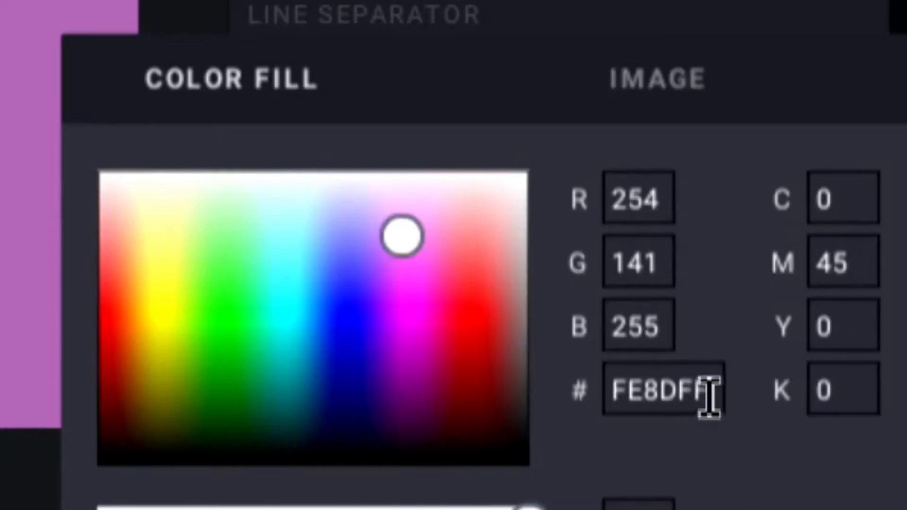
drag(616, 399, 723, 415)
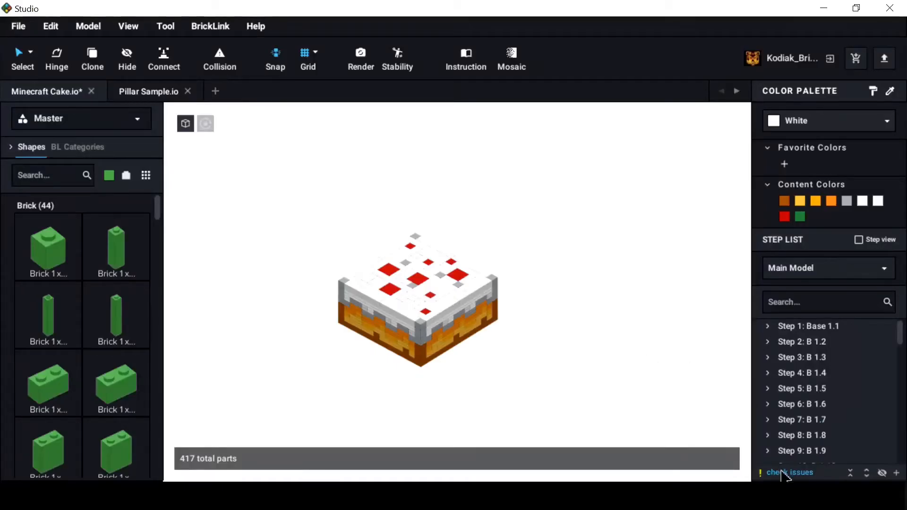
Check the cake model for part issues by filtering the step list to warnings.
mouse_move(784, 474)
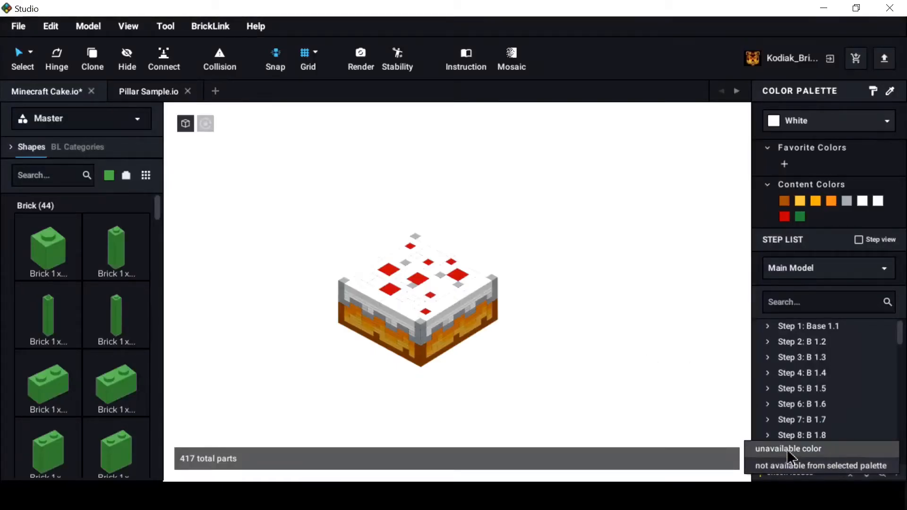
click(787, 472)
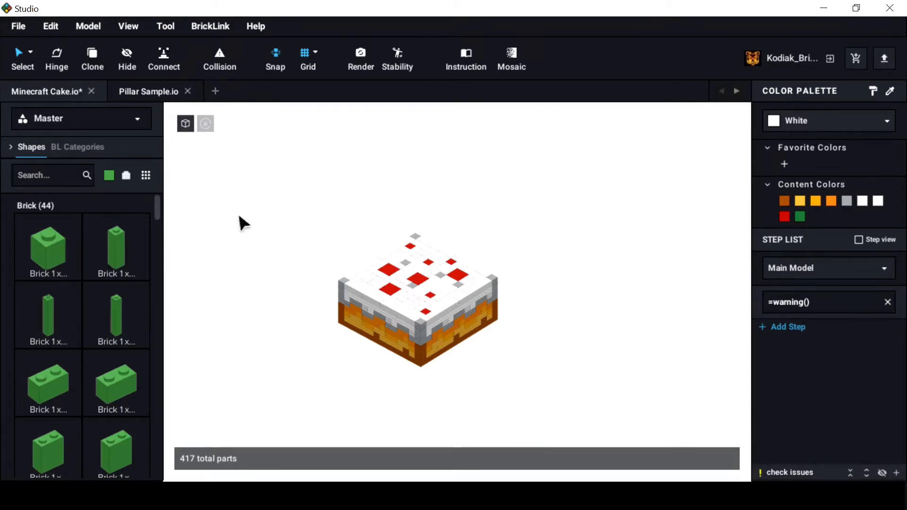
Hide unavailable colors in the parts palette so only parts made in the chosen green are offered.
click(111, 179)
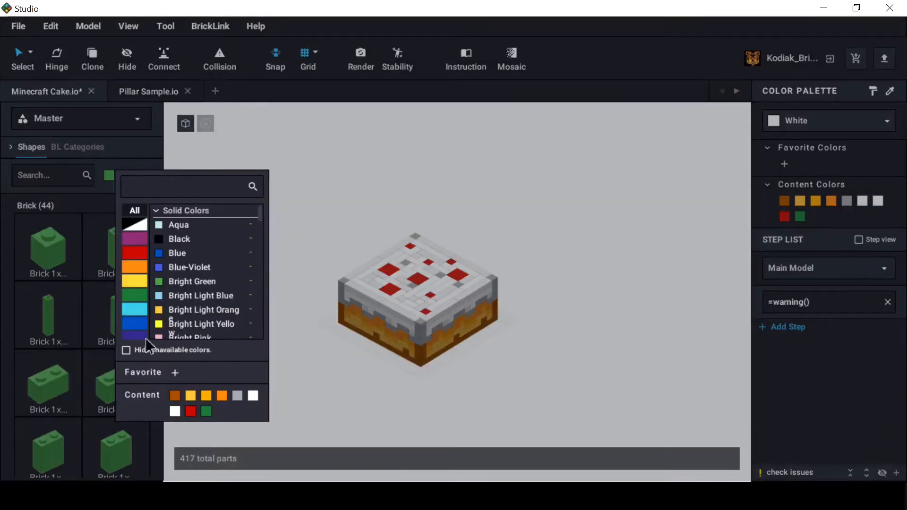
click(127, 351)
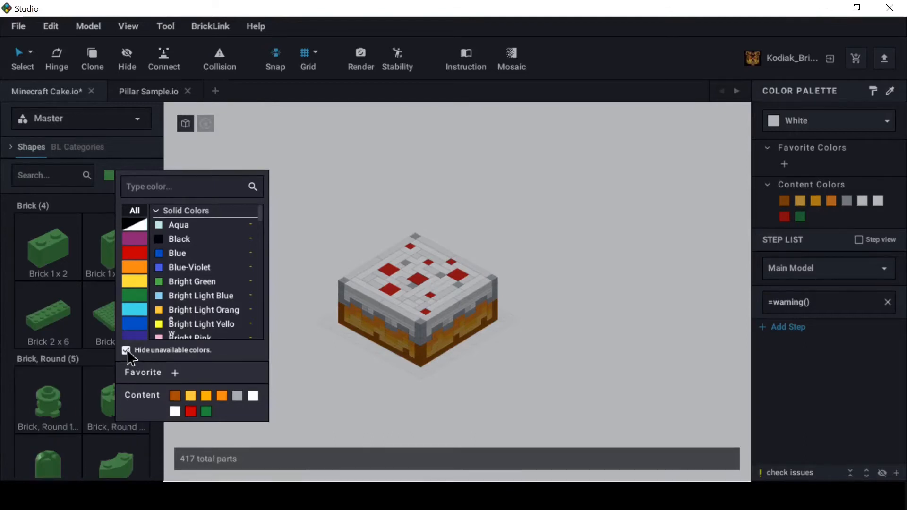
scroll(229, 299, down, 2)
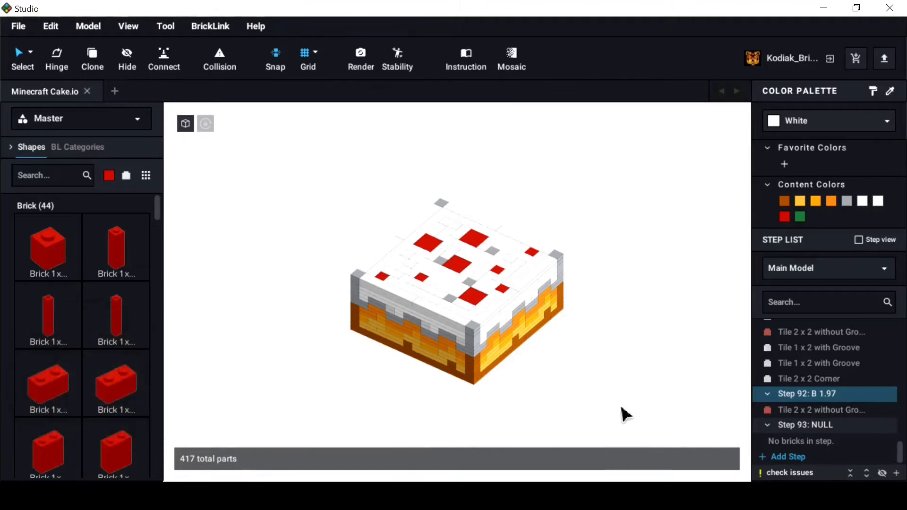
Open the instruction maker for Minecraft Cake and review the parts added in build steps 2 to 5.
click(468, 57)
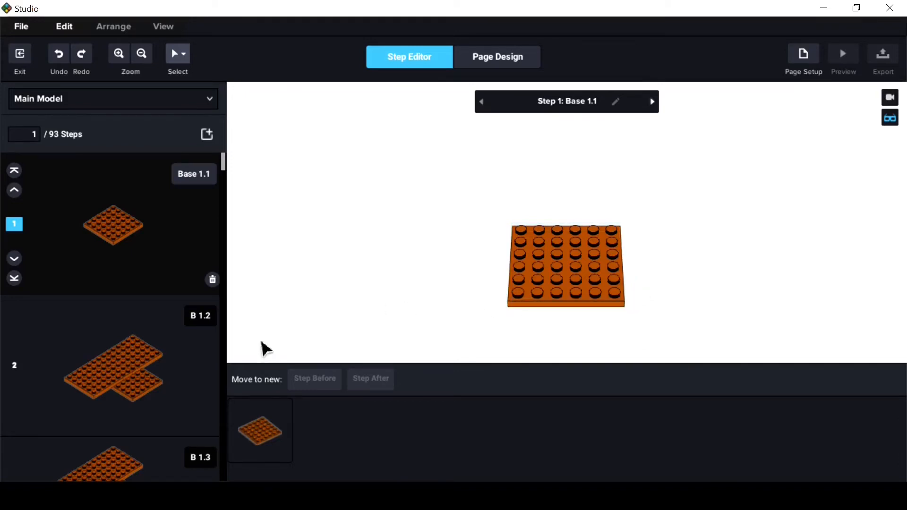
click(150, 378)
scroll(148, 377, down, 3)
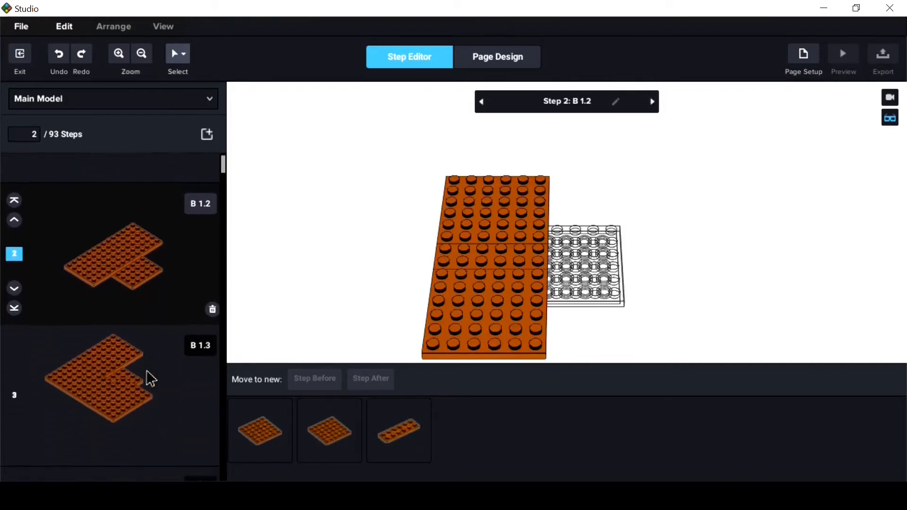
click(141, 381)
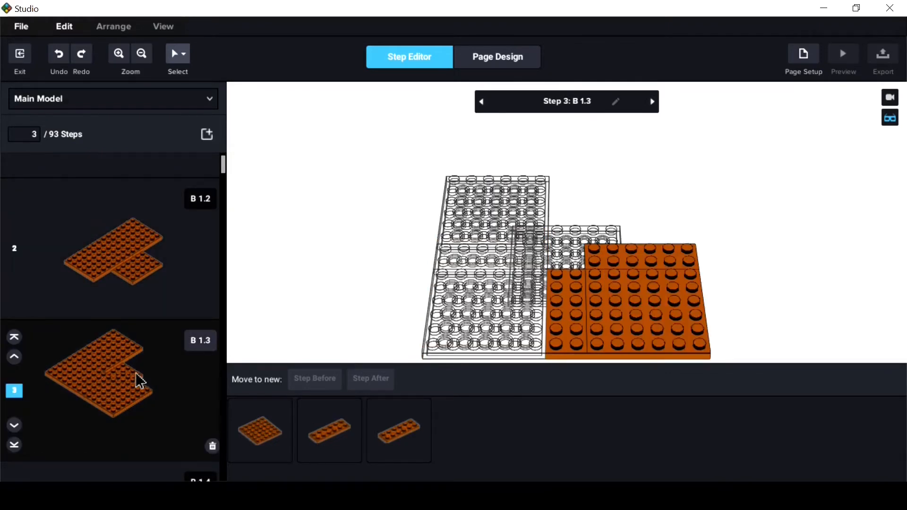
scroll(138, 380, down, 3)
click(111, 391)
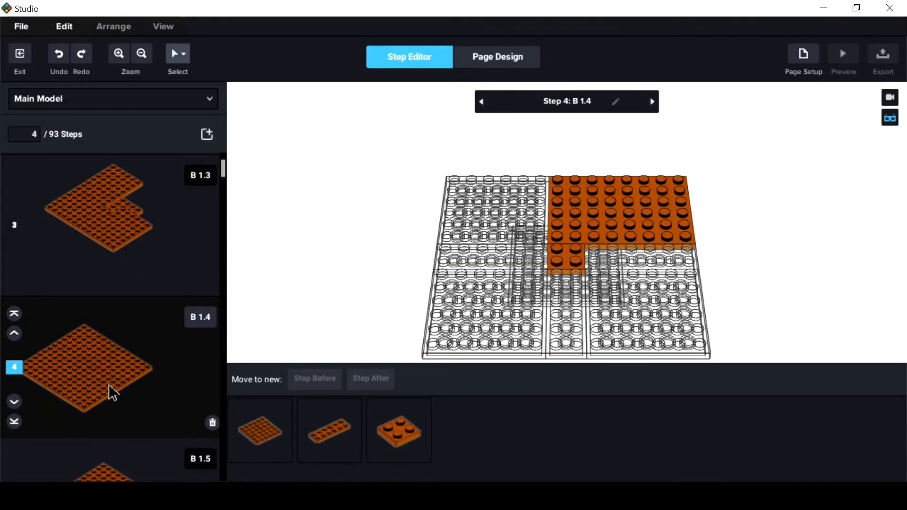
scroll(109, 391, down, 3)
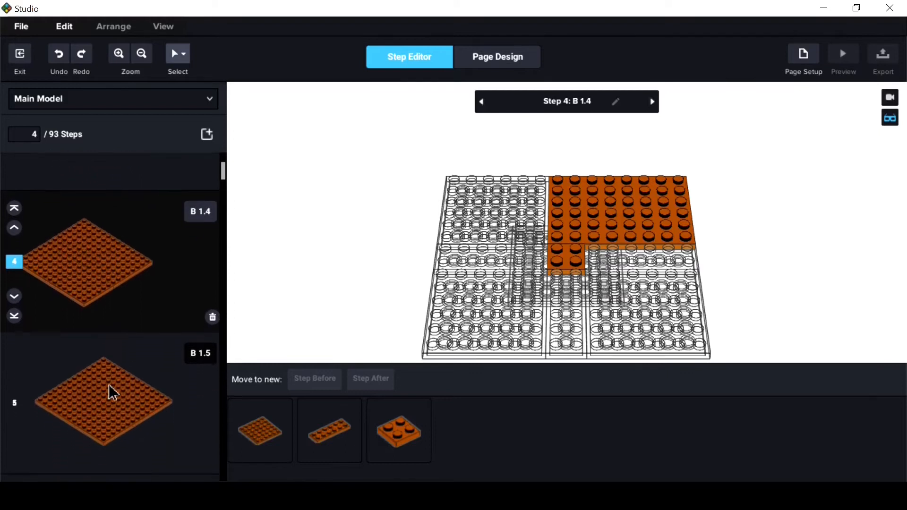
click(112, 392)
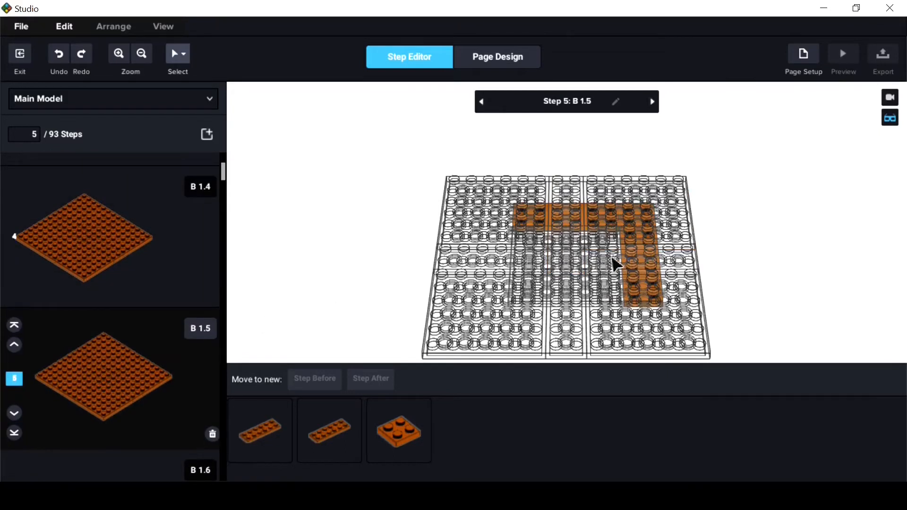
click(601, 217)
click(728, 249)
scroll(132, 339, down, 3)
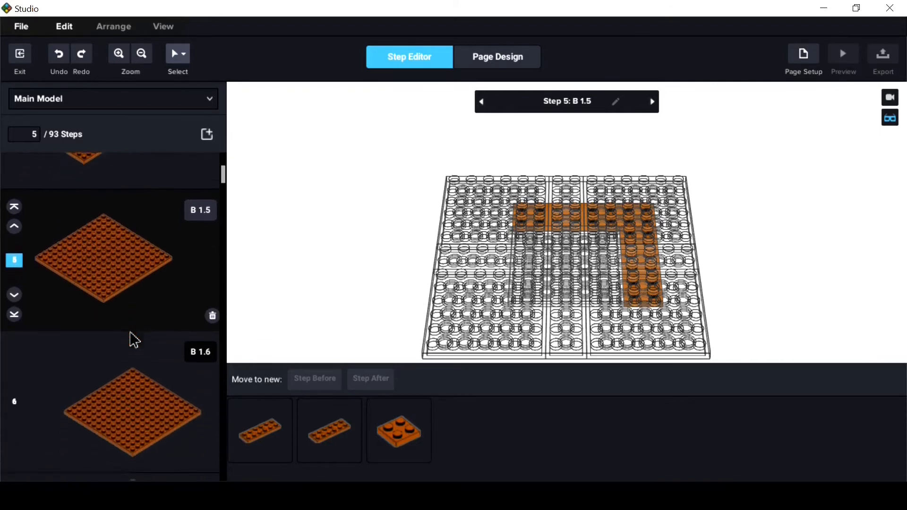
Review build steps 6 to 9, examining where the brown plates go beneath the base.
click(140, 398)
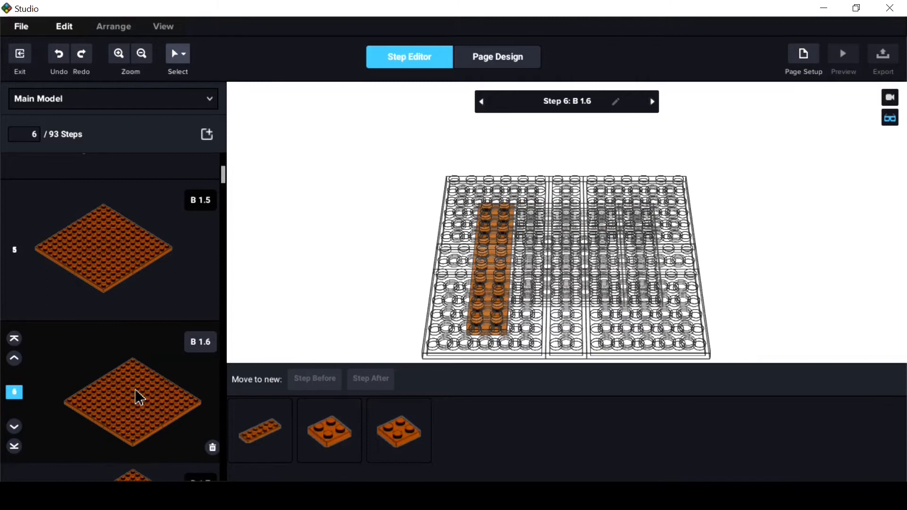
scroll(140, 398, down, 3)
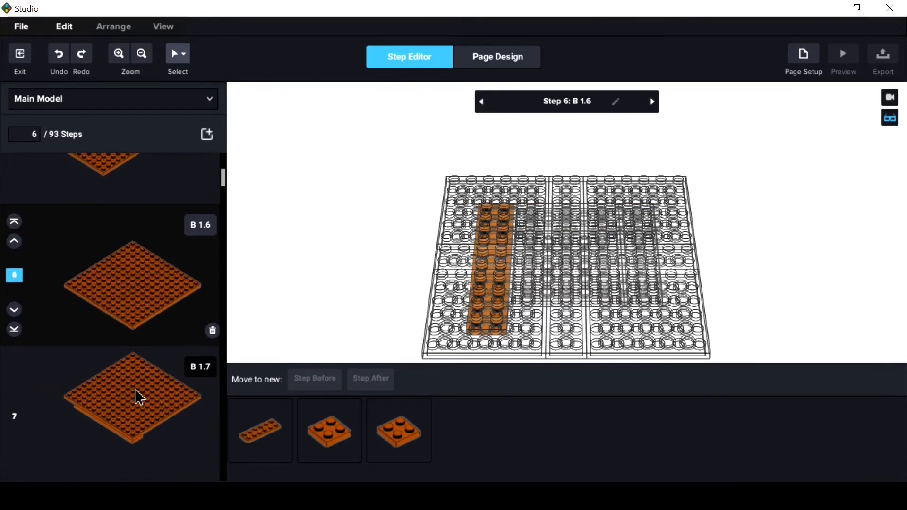
click(139, 398)
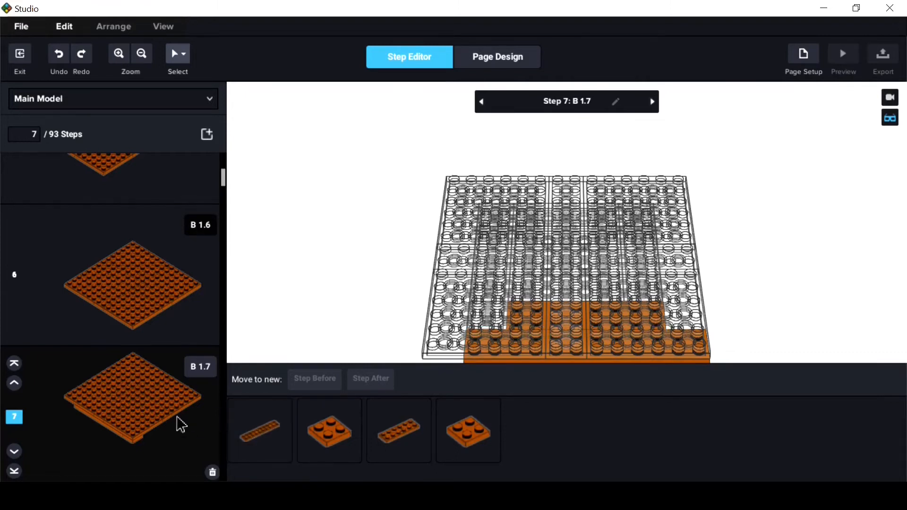
scroll(180, 424, down, 3)
click(162, 428)
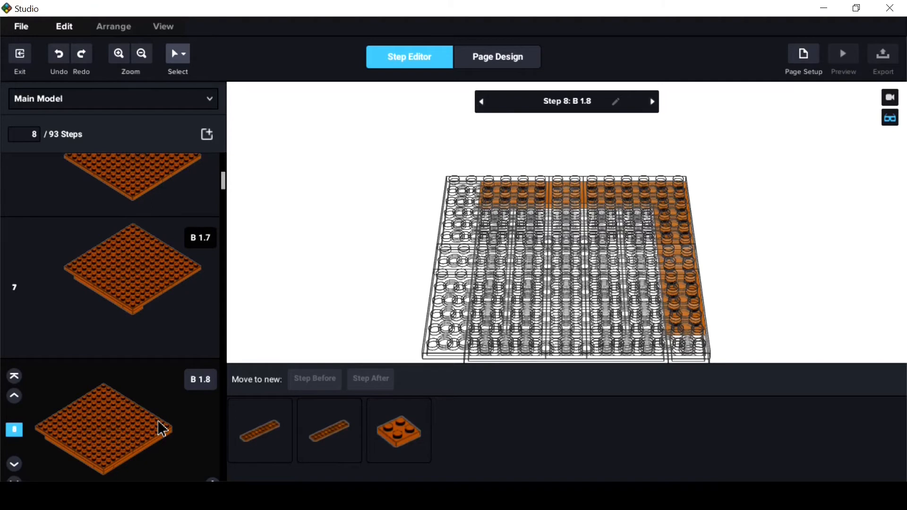
scroll(162, 428, down, 3)
click(162, 428)
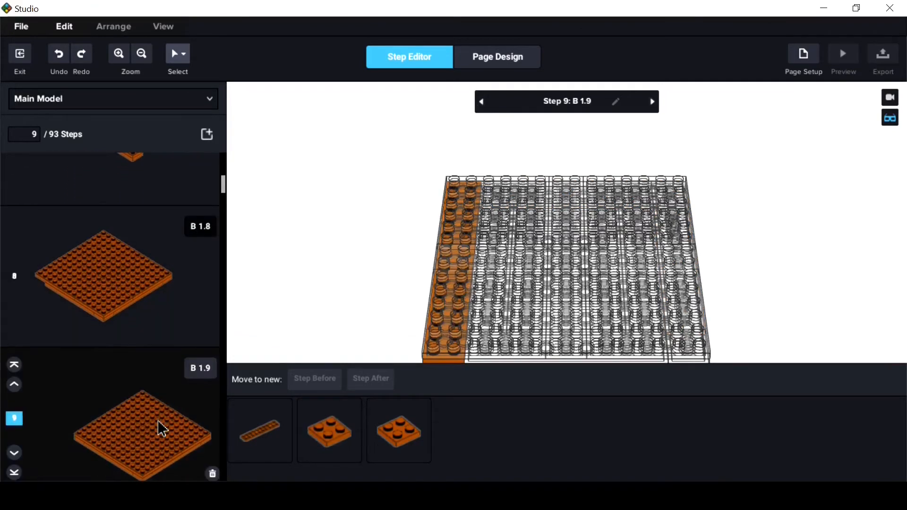
scroll(163, 428, down, 3)
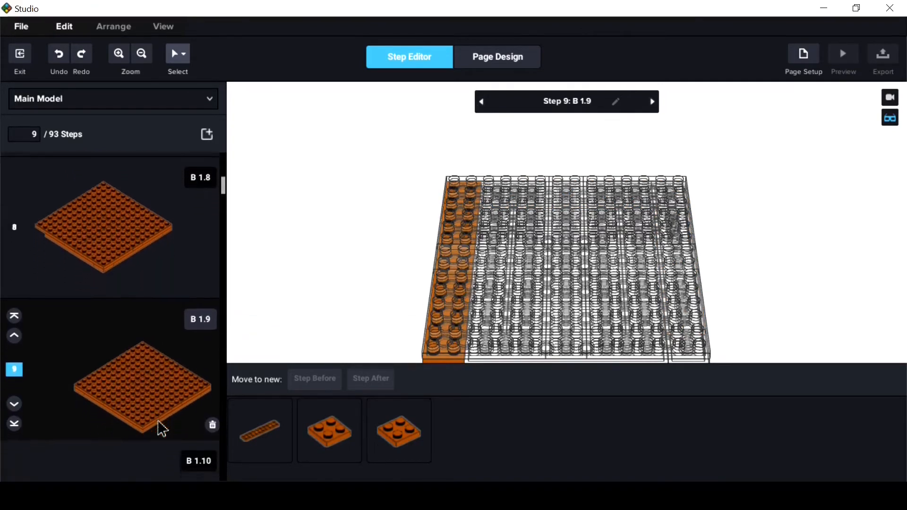
Review build steps 10 to 15, examining the placement of the first yellow and brown border layer.
click(140, 430)
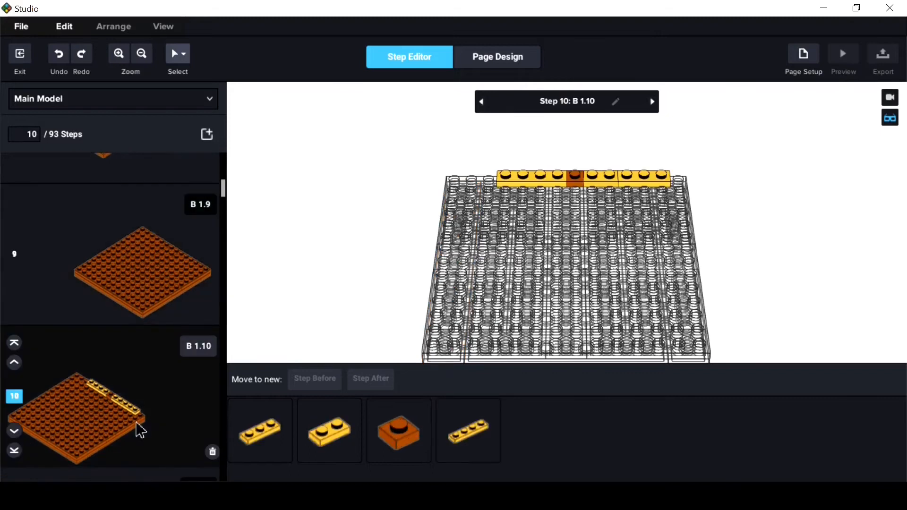
scroll(140, 430, down, 3)
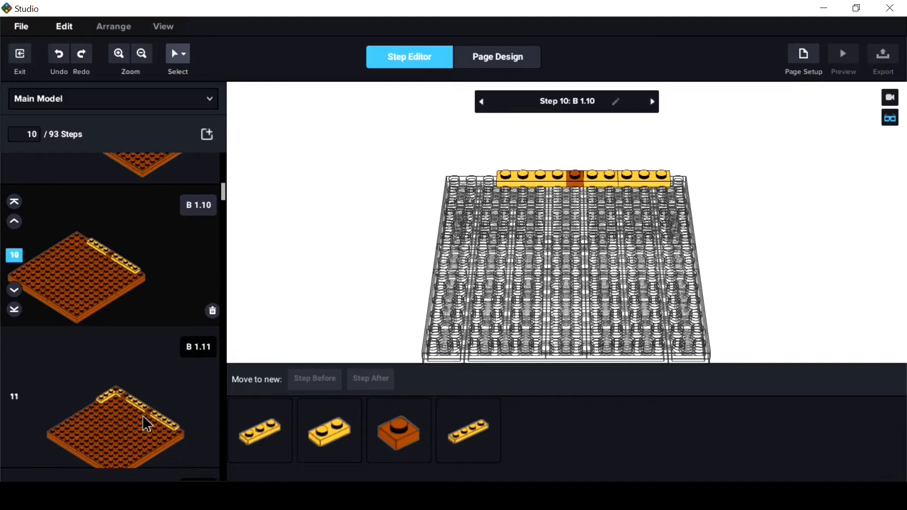
click(147, 424)
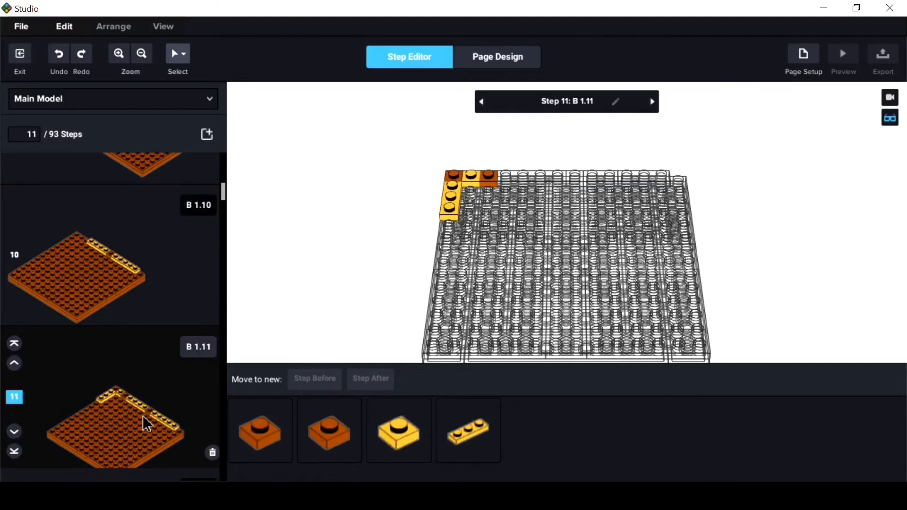
scroll(147, 424, down, 3)
click(147, 424)
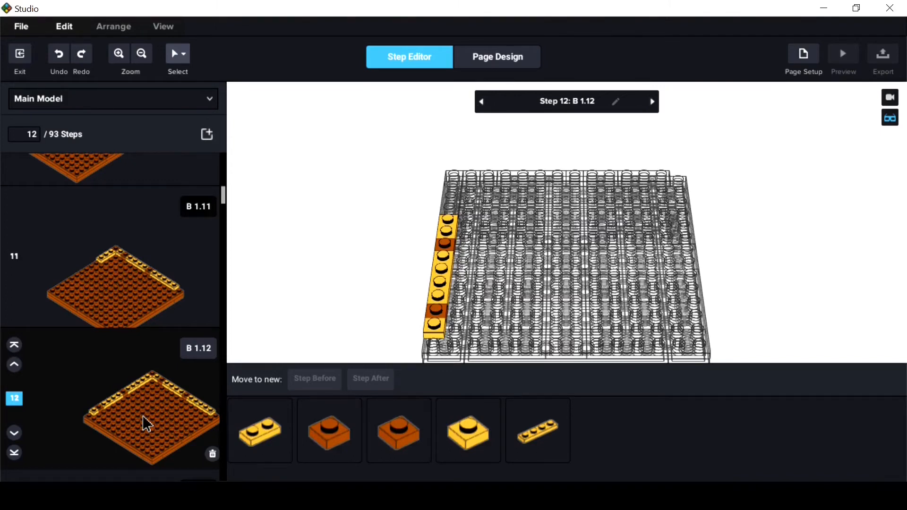
scroll(146, 423, down, 3)
click(147, 424)
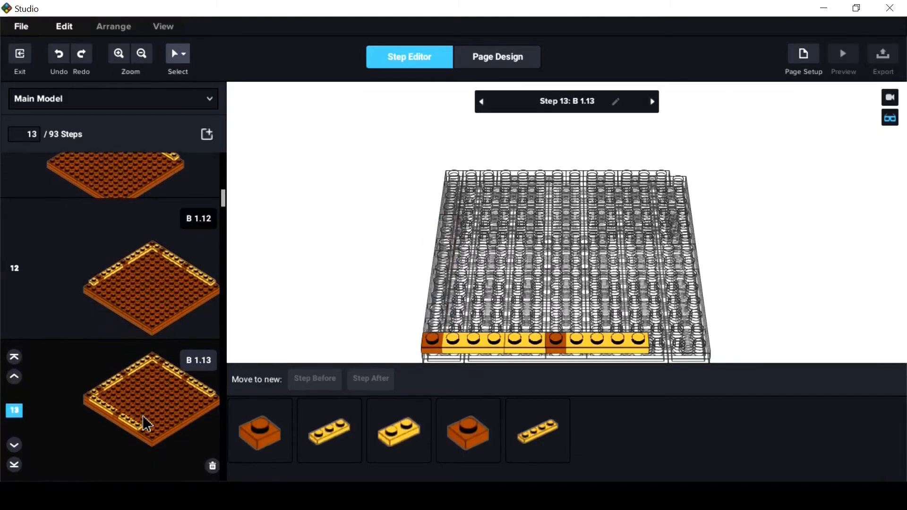
scroll(147, 424, down, 3)
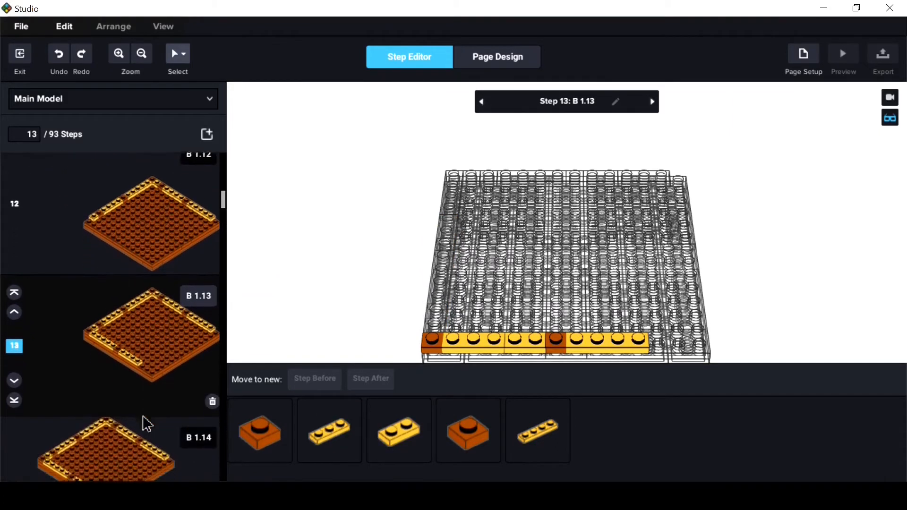
click(147, 424)
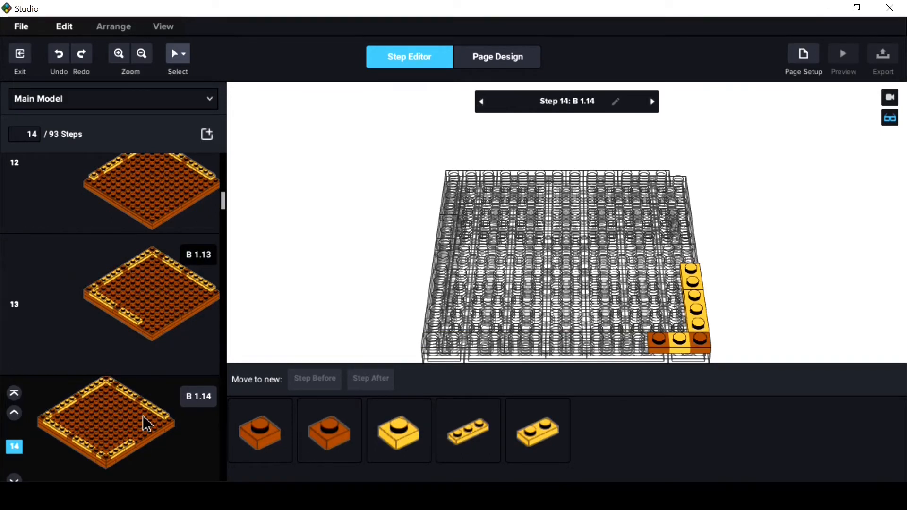
scroll(144, 422, down, 3)
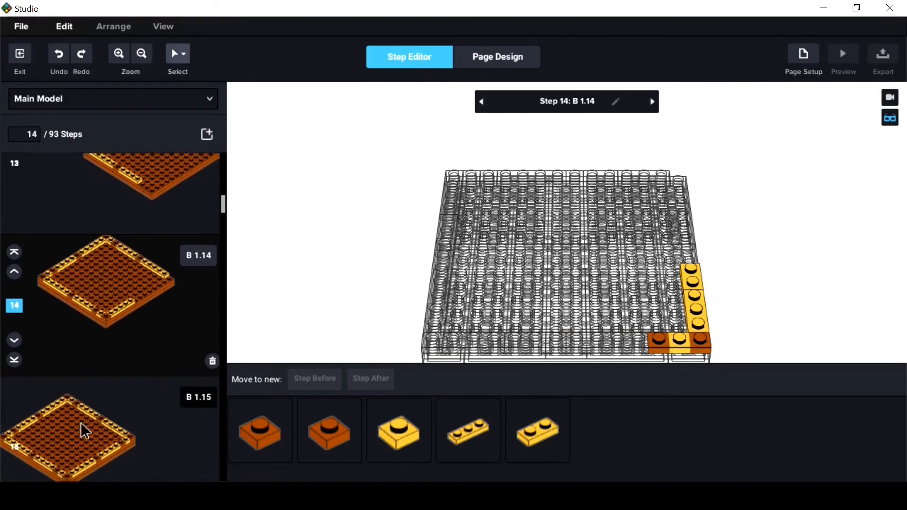
click(85, 431)
scroll(86, 429, down, 1)
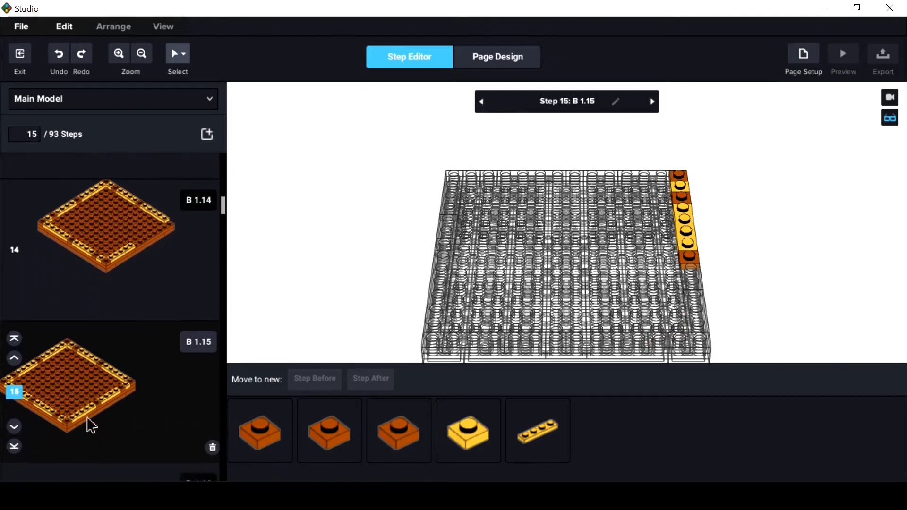
Advance through build steps 16 to 19 to examine the second border layer.
key(Down)
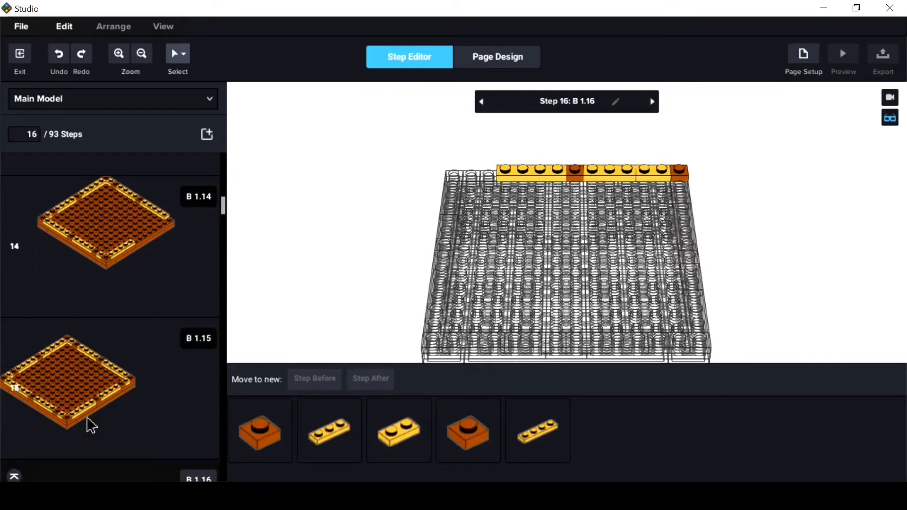
key(Down)
key(Down)
key(Down)
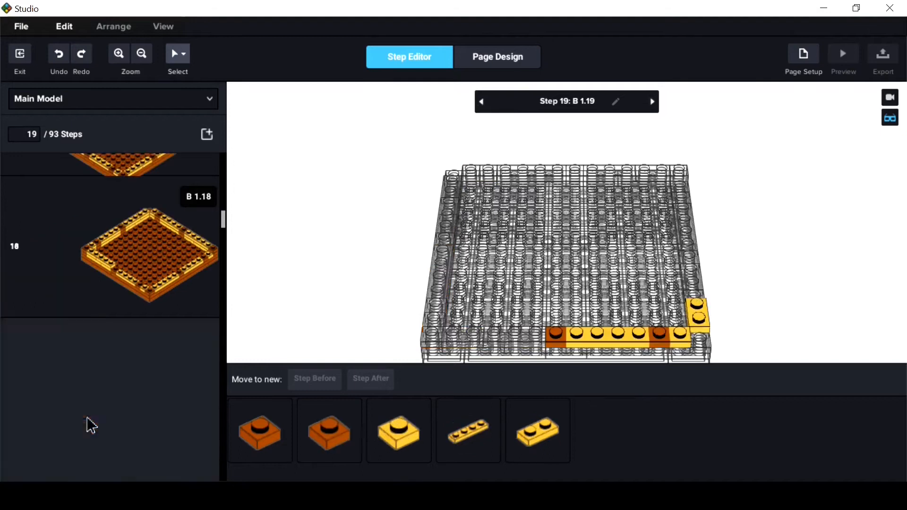
Review build steps 20 to 25, examining where the yellow and orange plates go along the border.
key(Down)
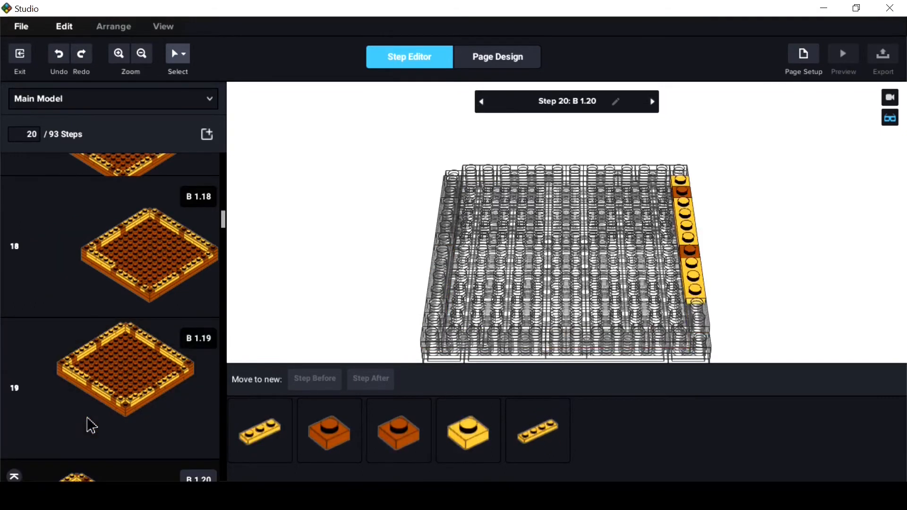
key(Down)
key(Down)
key(Down)
key(Down)
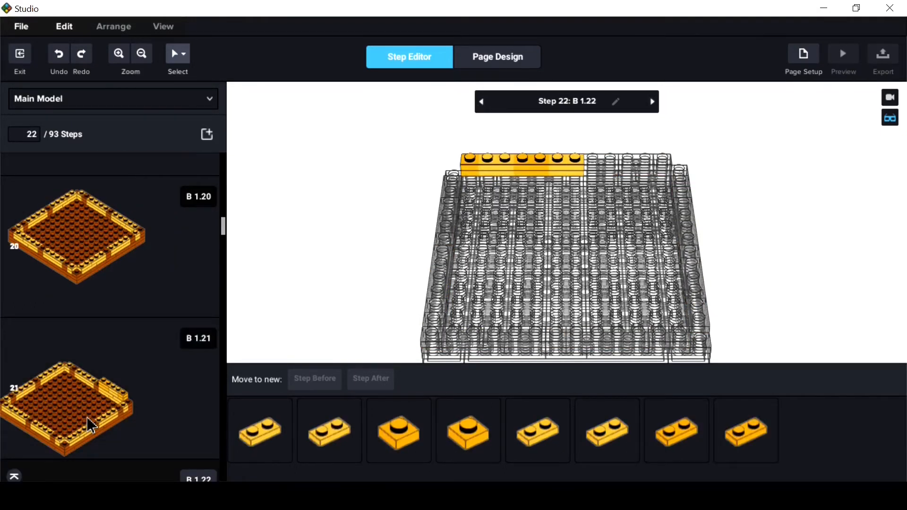
key(Down)
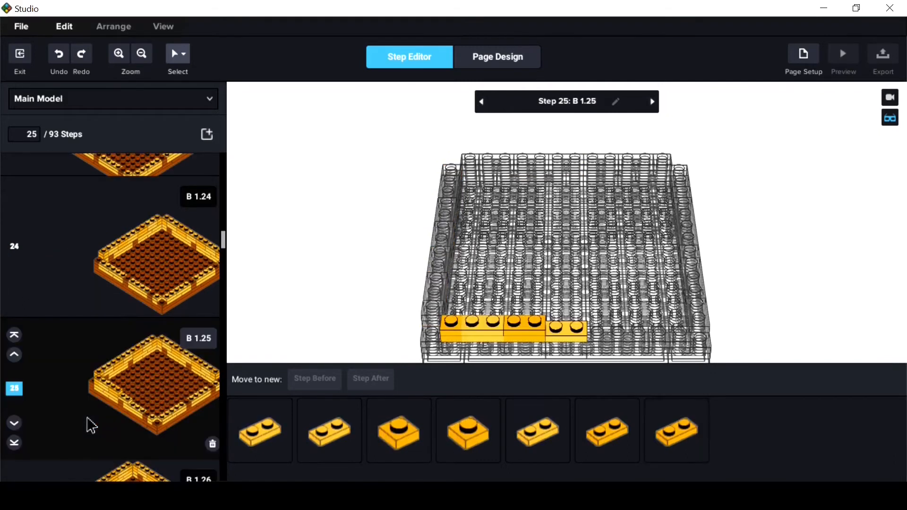
Review build steps 26 to 32, examining the placement of the upper orange border plates.
key(Down)
key(Down)
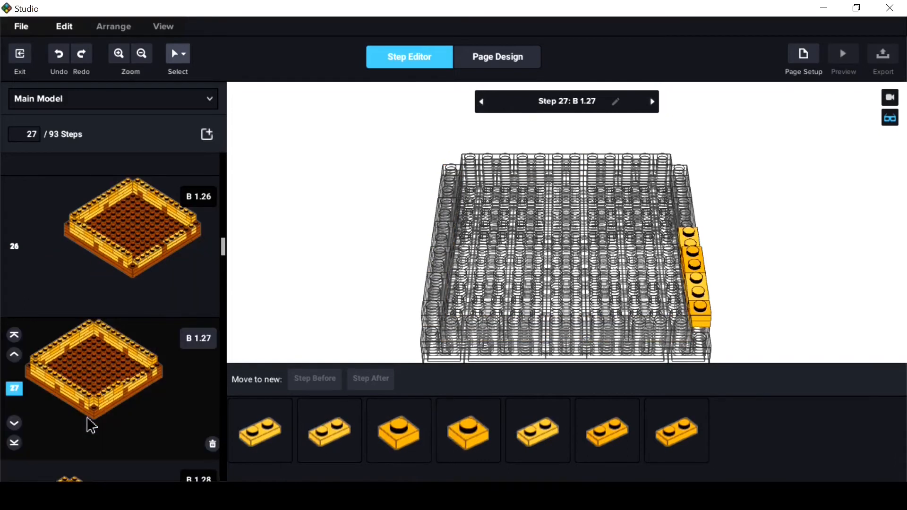
key(Down)
key(Down)
key(Down)
key(Down)
key(Down)
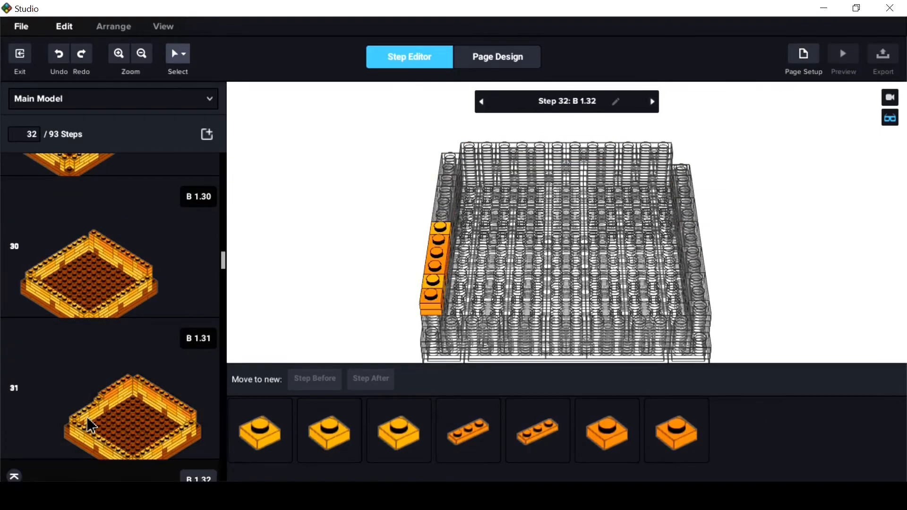
Review build steps 33 to 37, examining the green Frame submodel and the next orange border row.
key(Down)
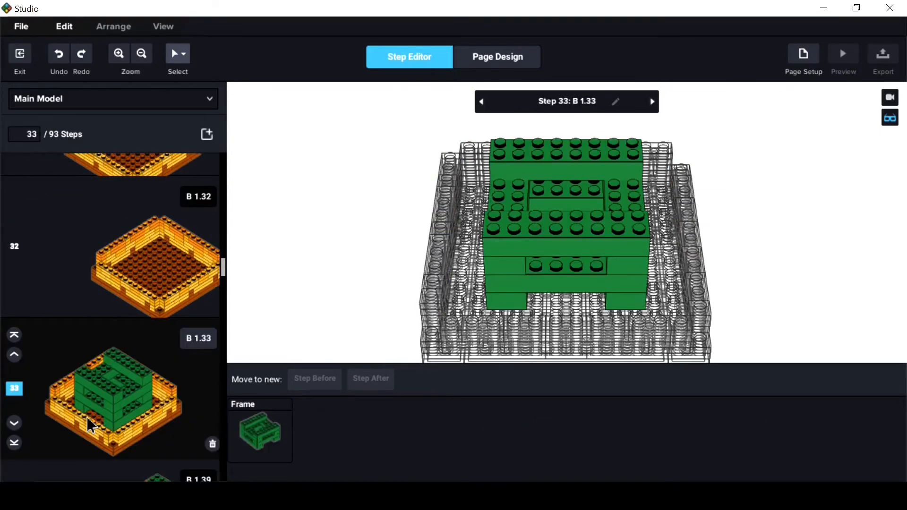
key(Down)
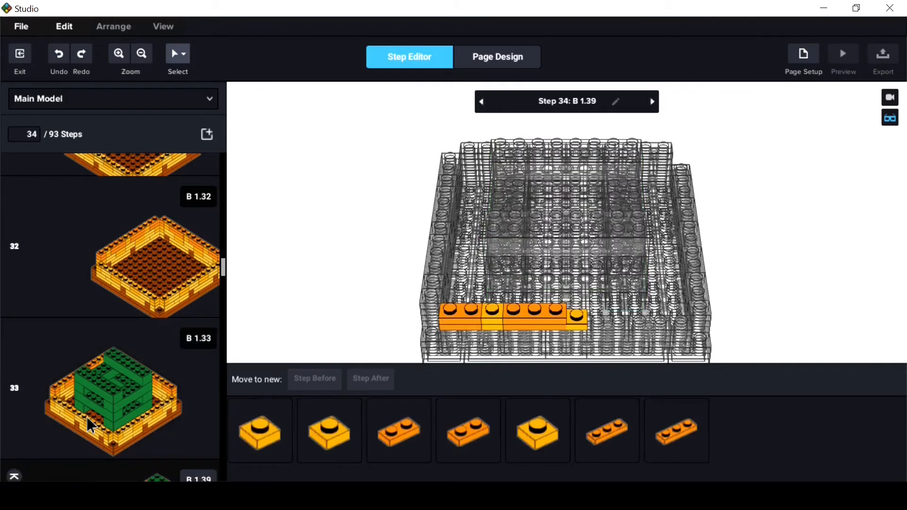
key(Down)
key(Down)
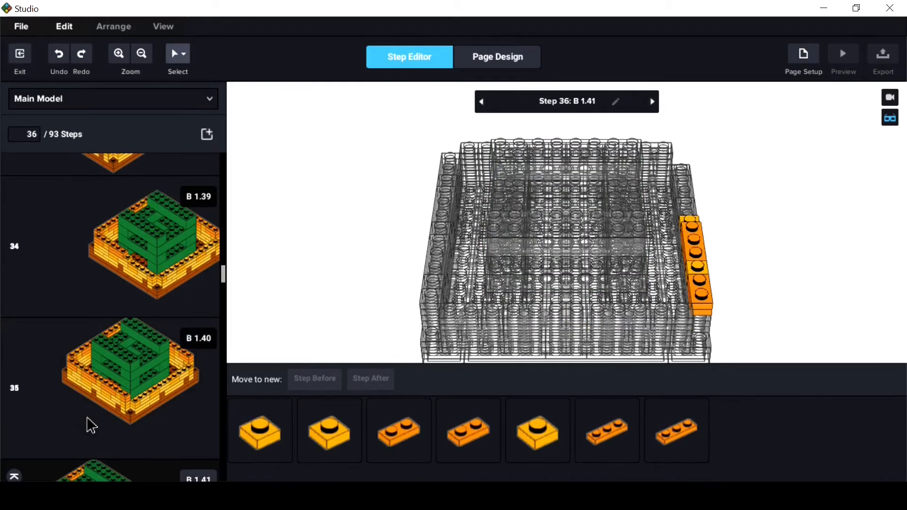
key(Down)
Review build steps 38 to 41 from several angles, examining the orange bricks and plates at the cake's corners.
key(Down)
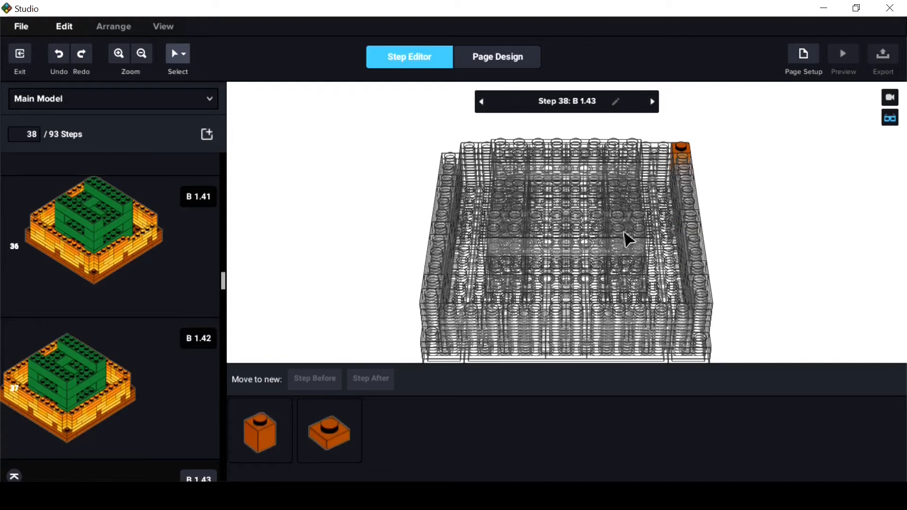
right_drag(749, 254, 686, 247)
right_drag(674, 238, 695, 234)
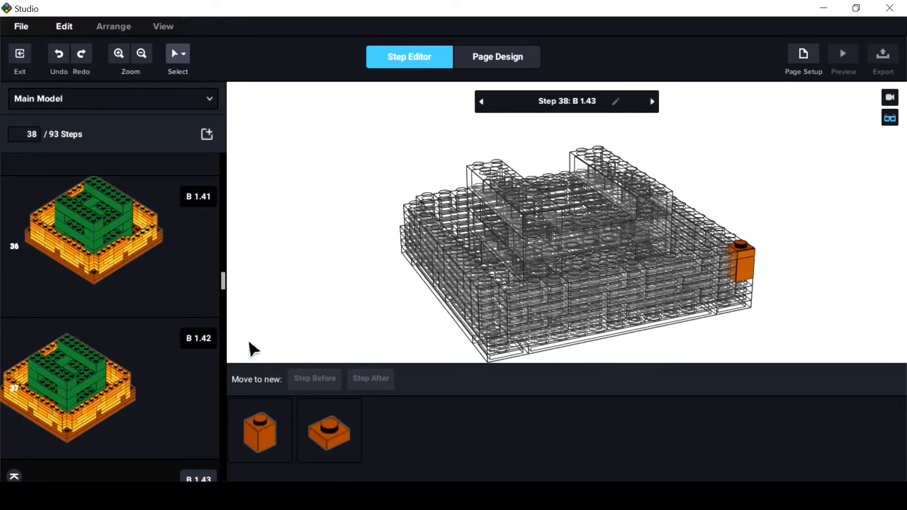
scroll(139, 391, down, 5)
key(Down)
right_drag(487, 312, 503, 300)
key(Down)
key(Down)
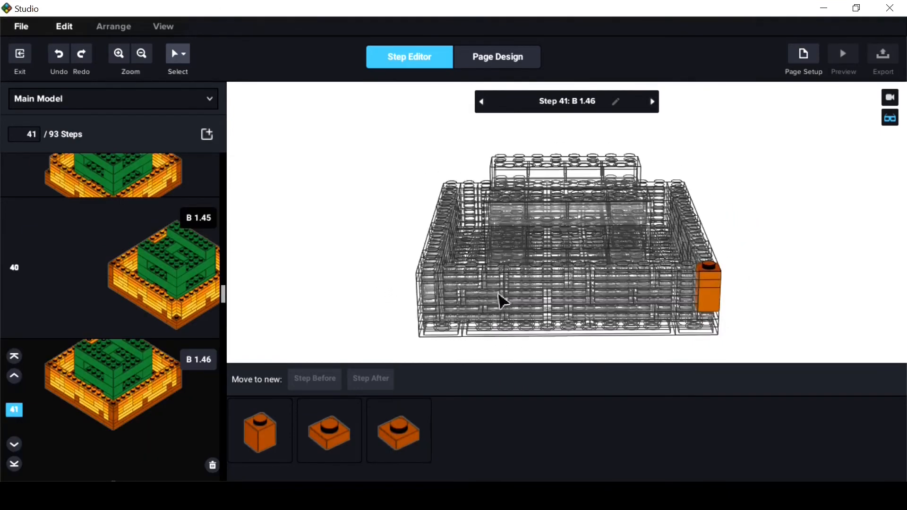
Review build steps 42 to 47, examining where the grey and orange plates go around the border.
key(Down)
key(Down)
right_drag(577, 307, 666, 285)
key(Down)
key(Down)
key(Down)
key(Down)
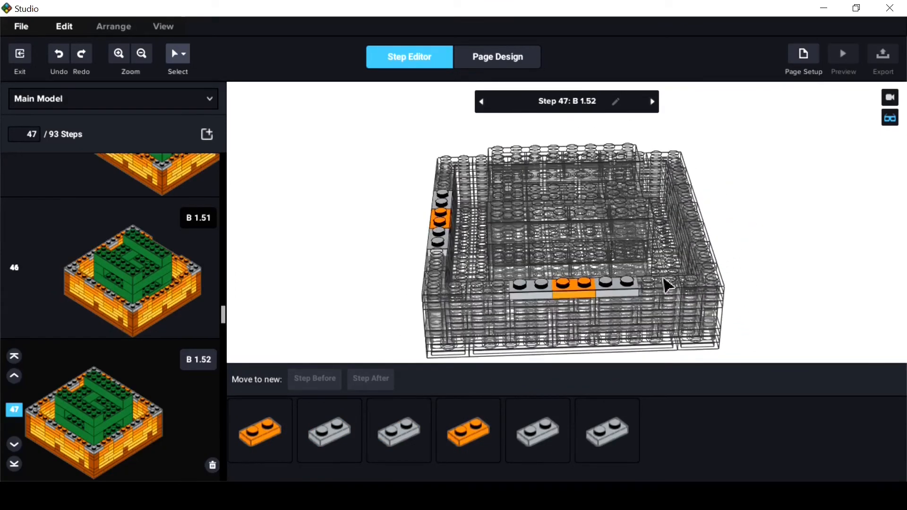
Review build steps 48 to 51, examining how the grey corner plates and orange plates close the border layer.
key(Down)
key(Down)
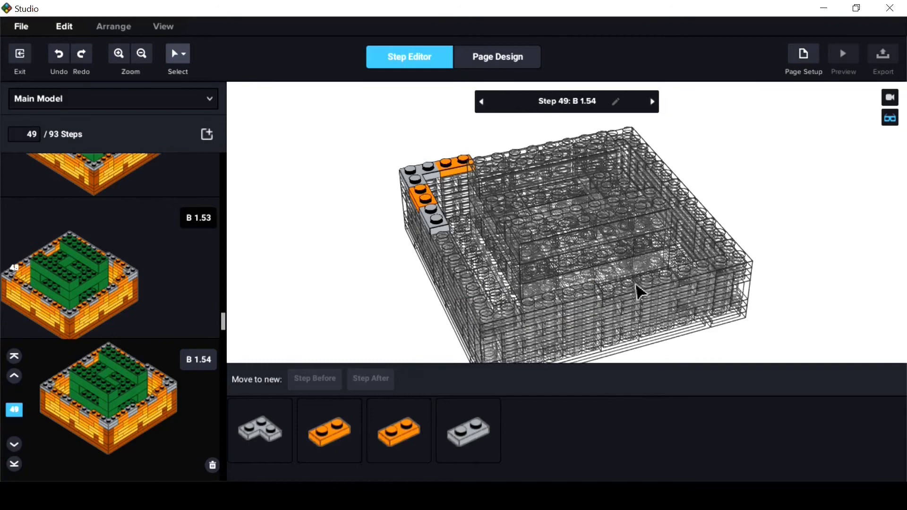
key(Down)
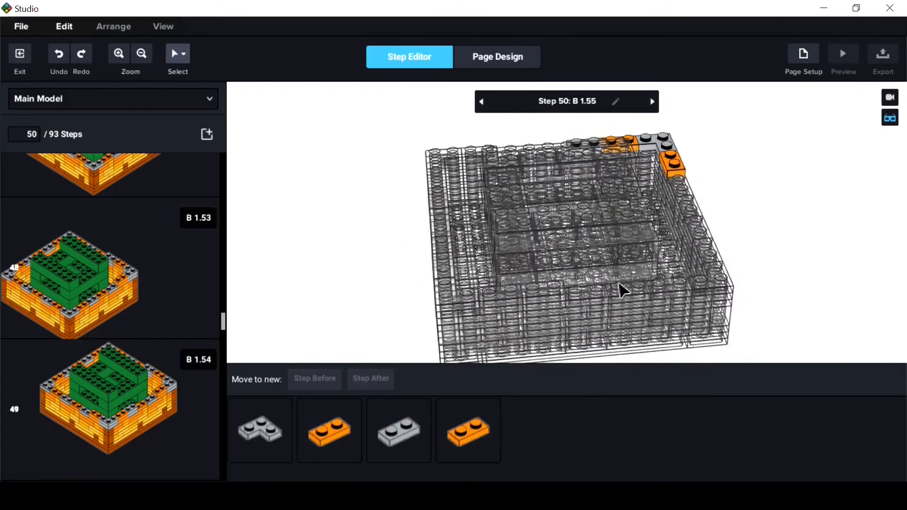
key(Down)
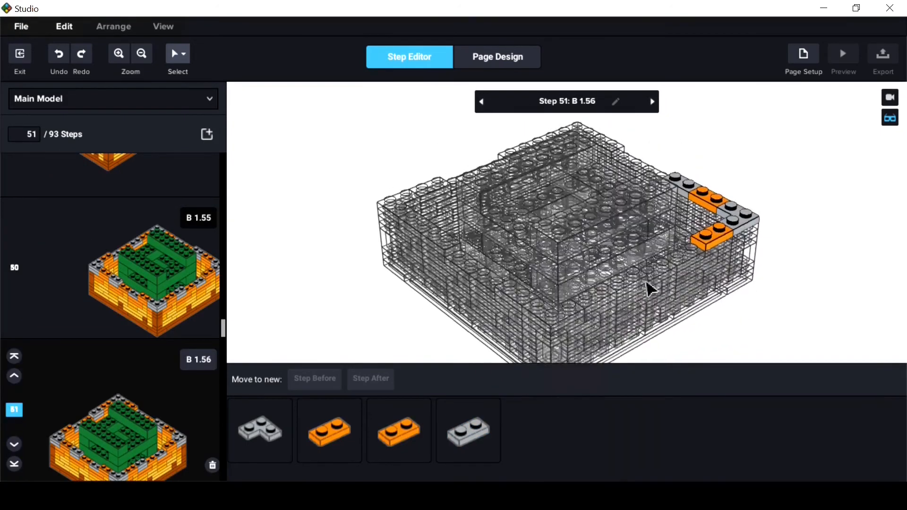
Review build steps 52 to 55, examining the white, grey and orange plates along each side.
key(Down)
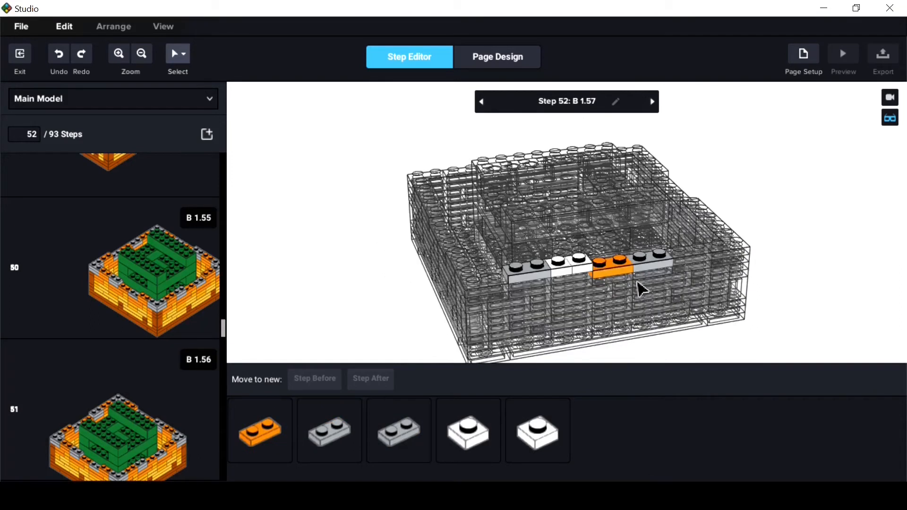
key(Down)
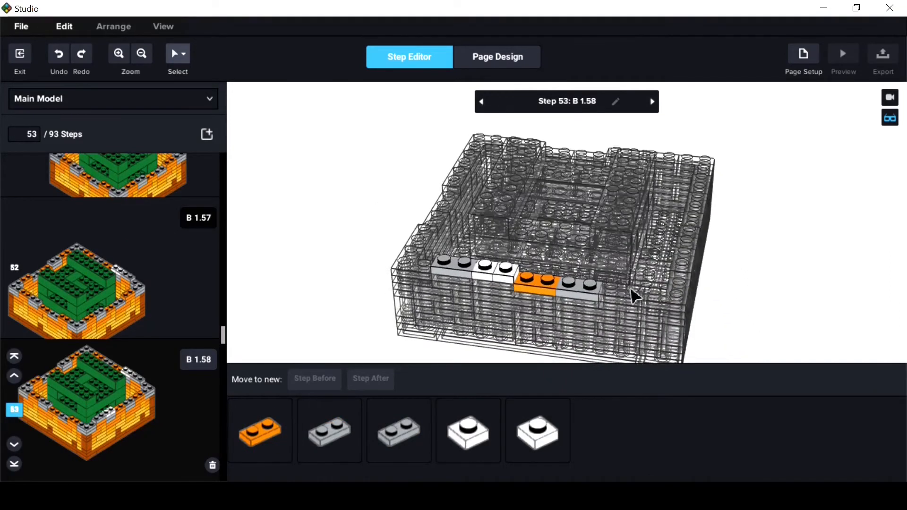
key(Down)
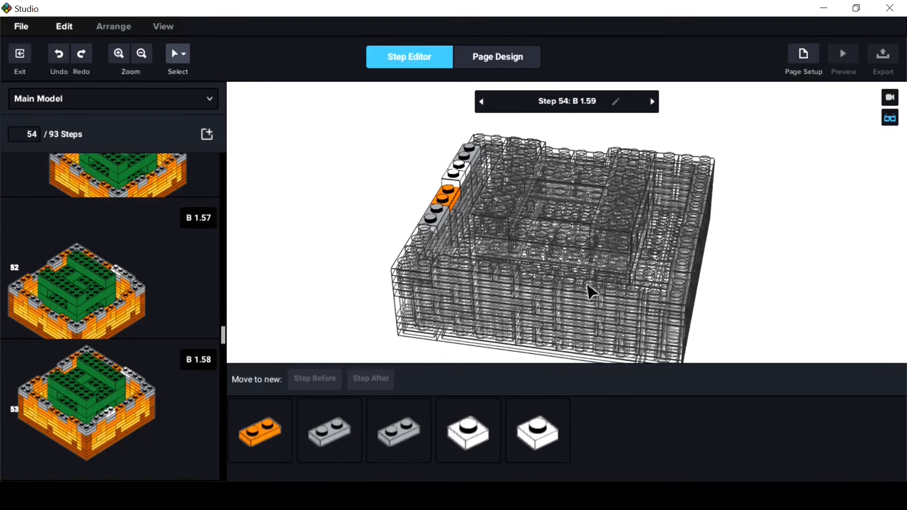
key(Down)
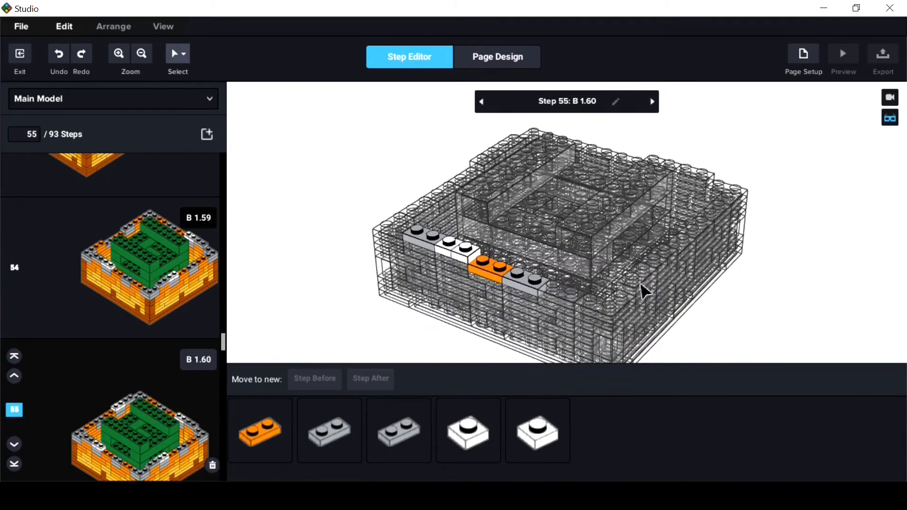
Review build steps 56 to 60, examining the white and grey icing plates at the corners and sides.
key(Down)
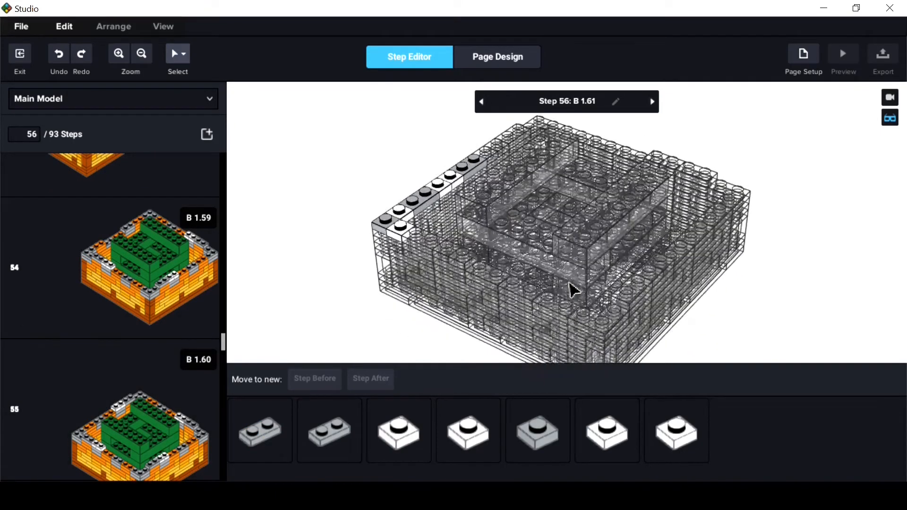
key(Down)
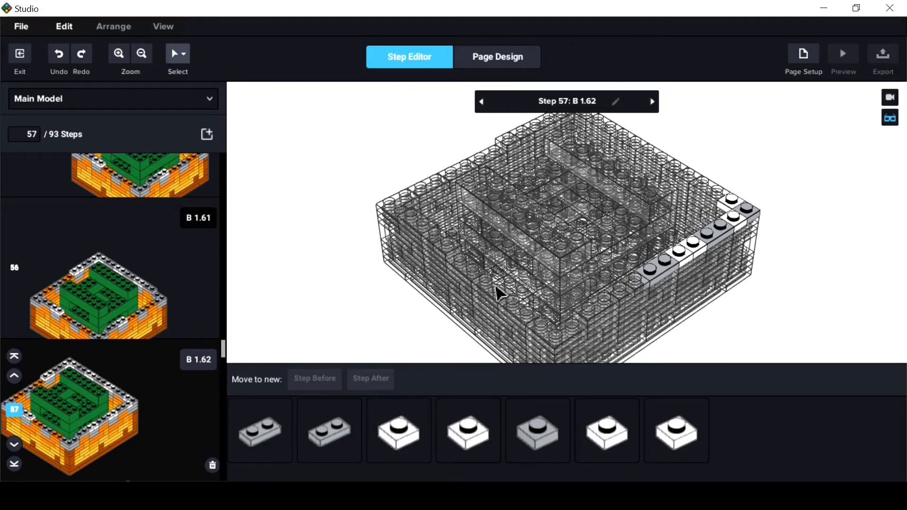
key(Right)
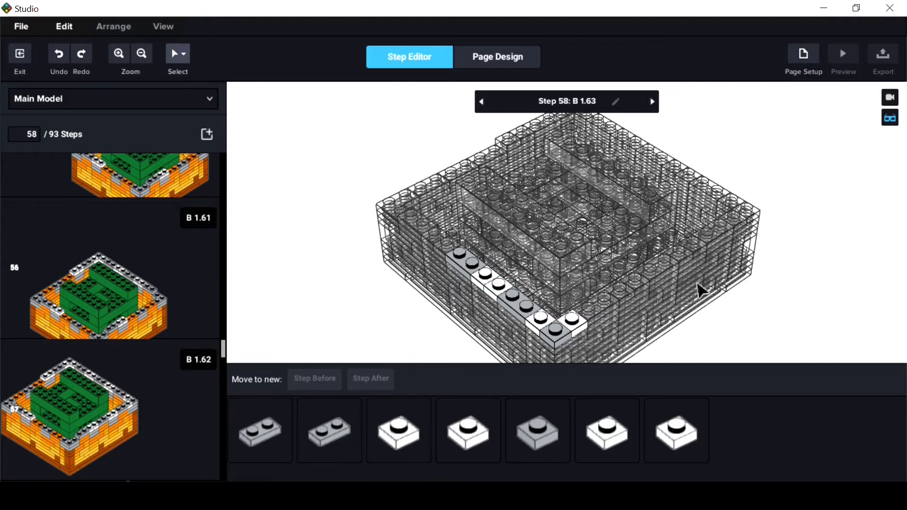
key(Right)
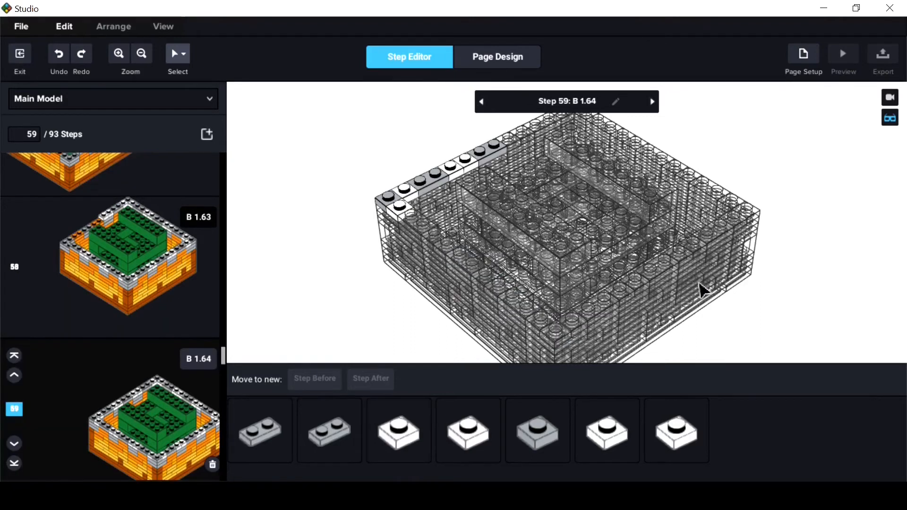
key(Right)
Review build steps 61 to 65 around the model, examining the grey corner bricks and the adjoining icing plates.
key(Right)
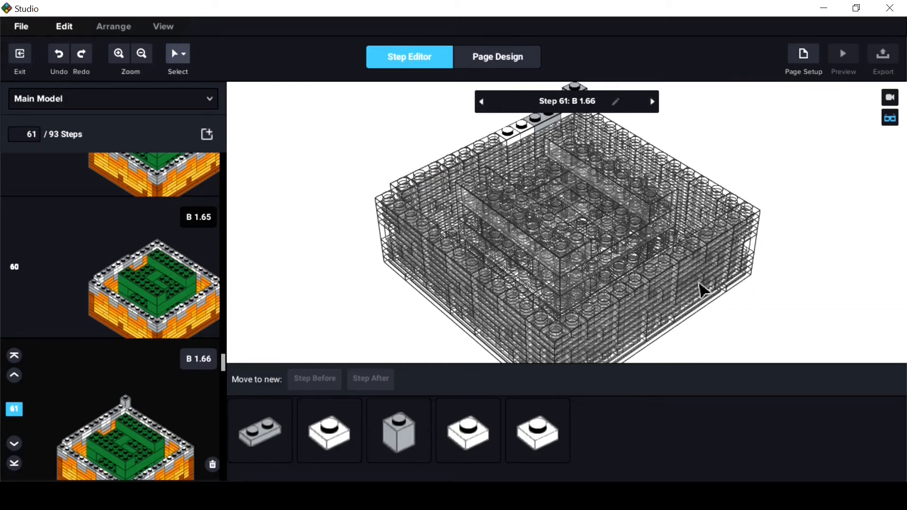
right_drag(698, 285, 636, 281)
key(Right)
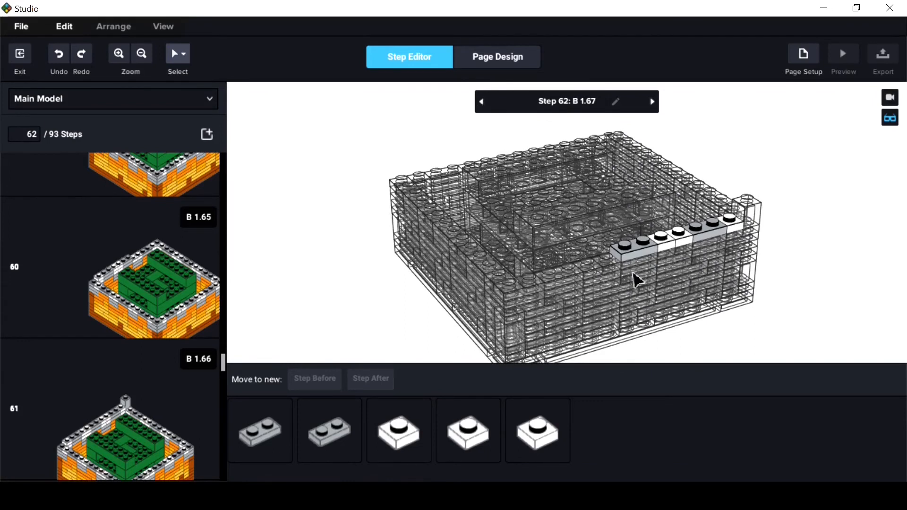
key(Right)
right_drag(637, 280, 660, 283)
key(Right)
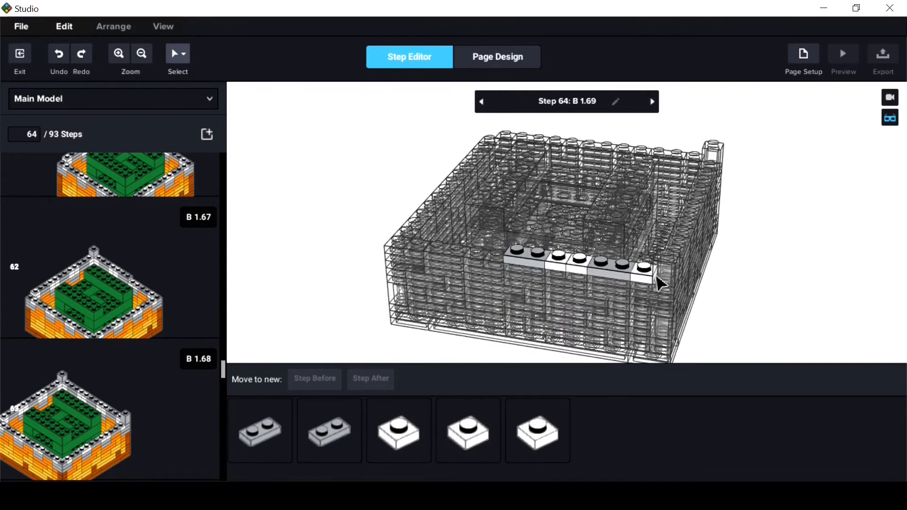
key(Right)
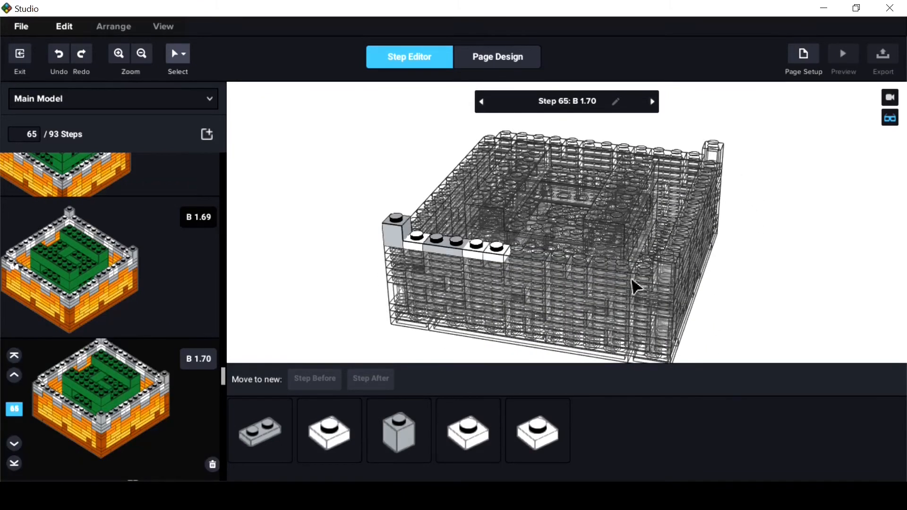
Review build steps 66 to 69, examining the remaining icing row and the long white plates on top.
key(Right)
right_drag(527, 249, 599, 257)
key(Right)
key(Right)
right_drag(509, 278, 440, 276)
key(Right)
right_drag(579, 264, 565, 262)
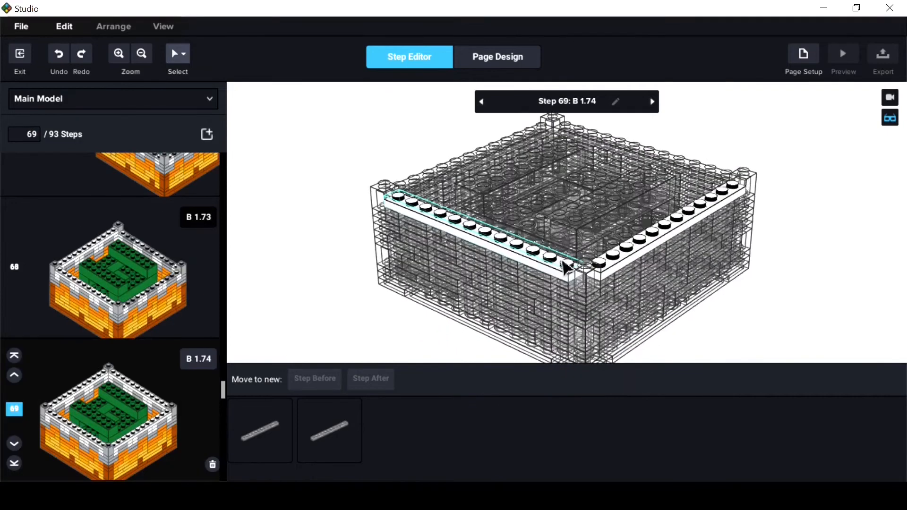
Review build steps 70 to 75 from different angles, examining the parts added above the white border.
right_drag(650, 269, 594, 282)
key(Right)
key(Right)
key(Right)
right_drag(685, 279, 644, 279)
key(Right)
key(Right)
mouse_move(588, 277)
right_down()
mouse_move(543, 261)
mouse_move(593, 273)
right_up()
key(Right)
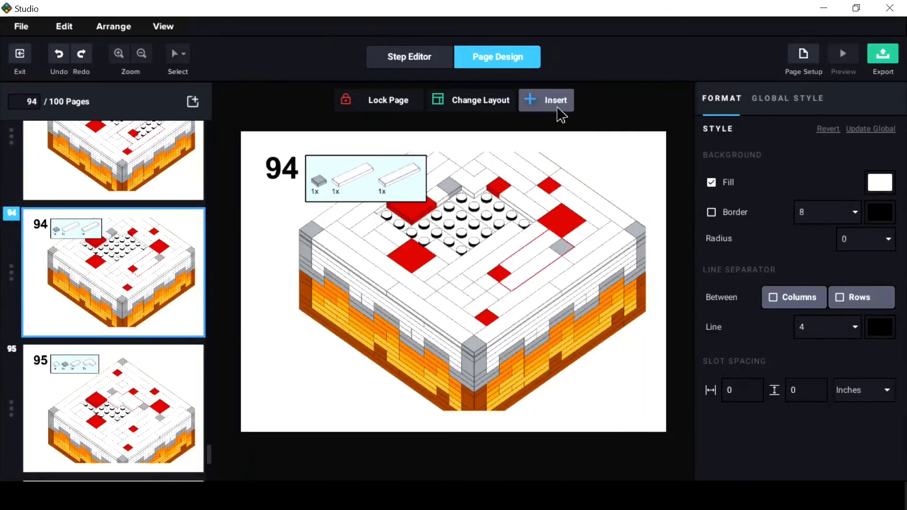
Change the layout of instruction page 94 to two side-by-side columns.
click(485, 100)
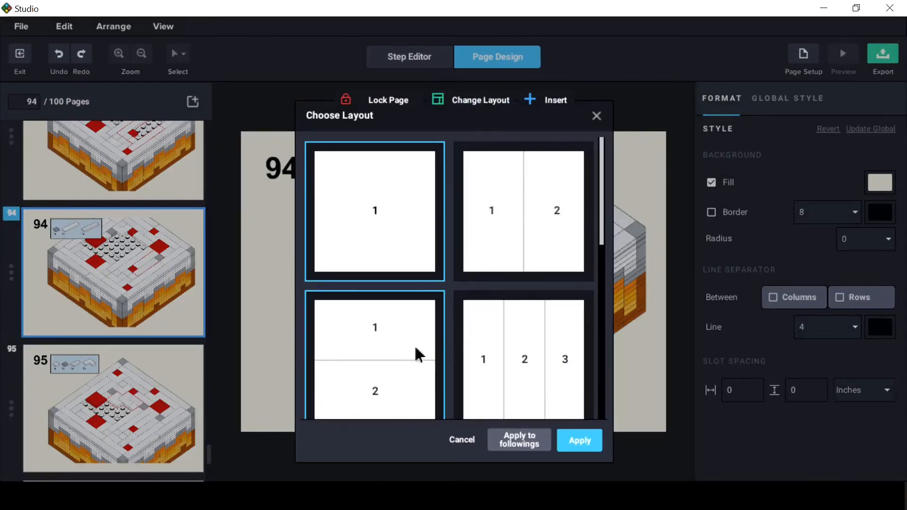
click(520, 233)
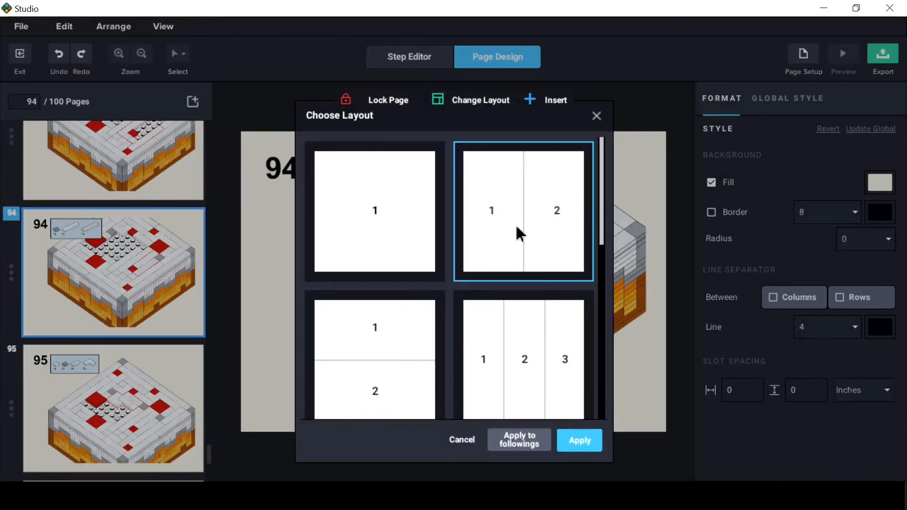
click(581, 447)
Insert an additional element on the instruction page and position it.
click(550, 100)
click(562, 169)
drag(506, 314, 452, 430)
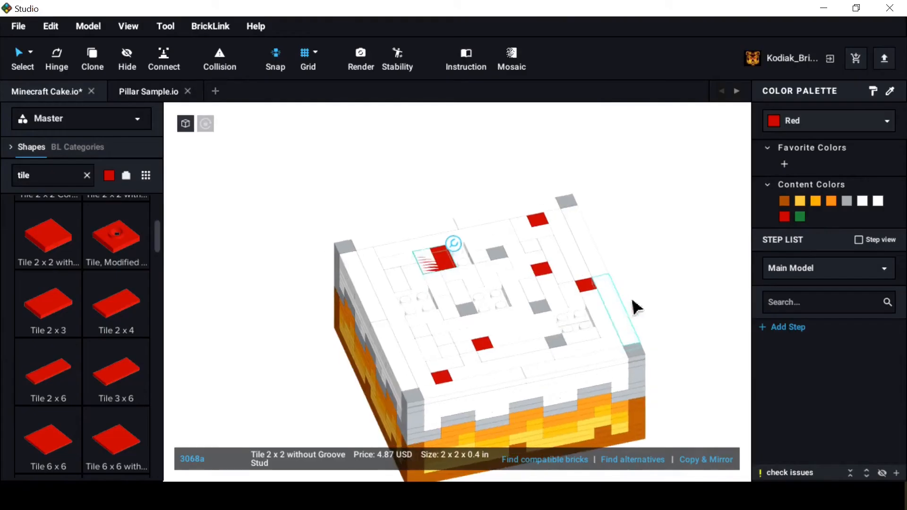
Fit red 2 x 2 tiles without groove into the rear and central gaps on the cake's top.
key(Right)
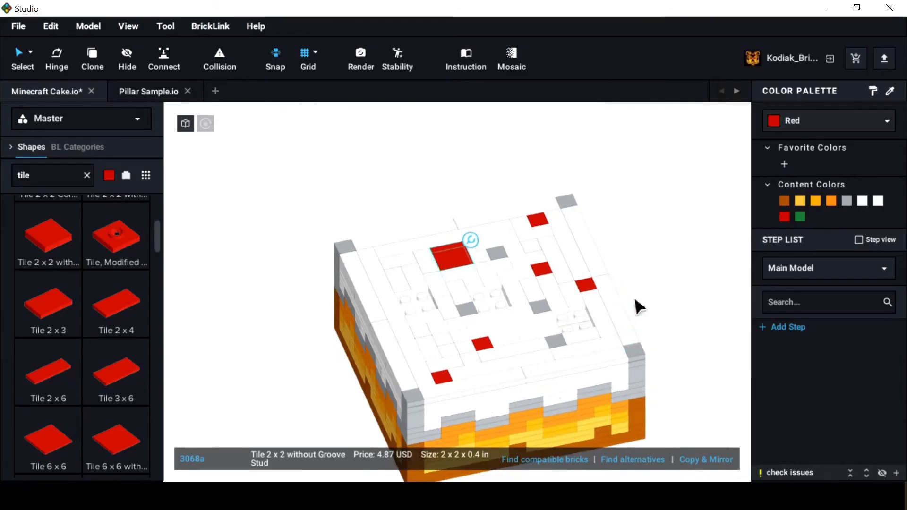
click(644, 227)
drag(446, 257, 491, 294)
key(Escape)
click(496, 297)
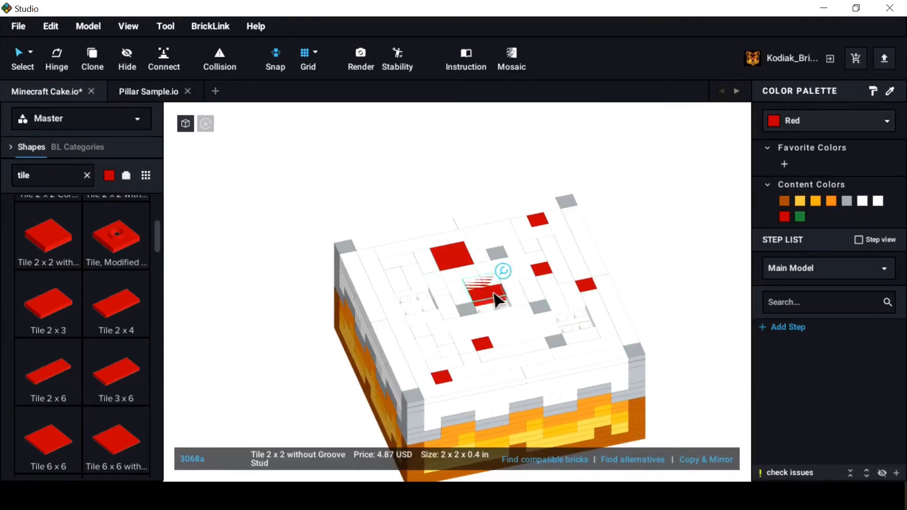